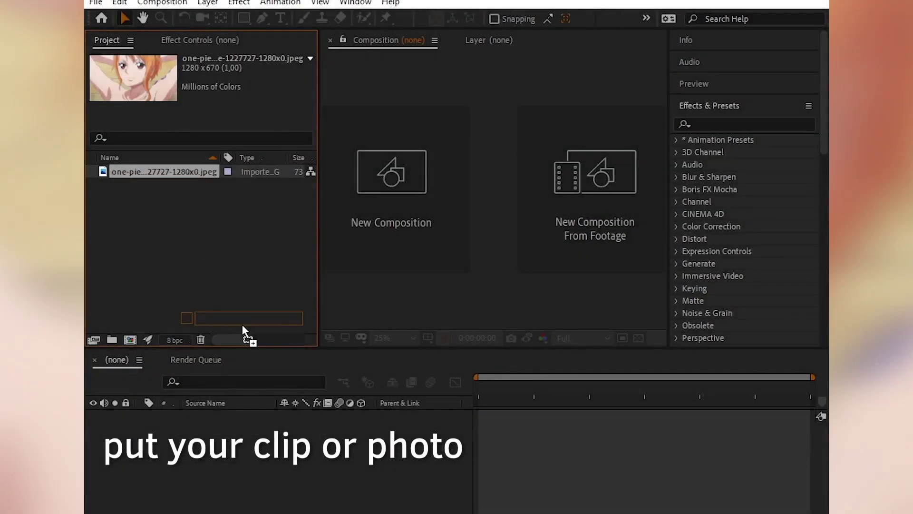
Step: Build a composition from the one-piece anime JPEG, with the still as its only layer
left_click_drag(165, 177, 230, 457)
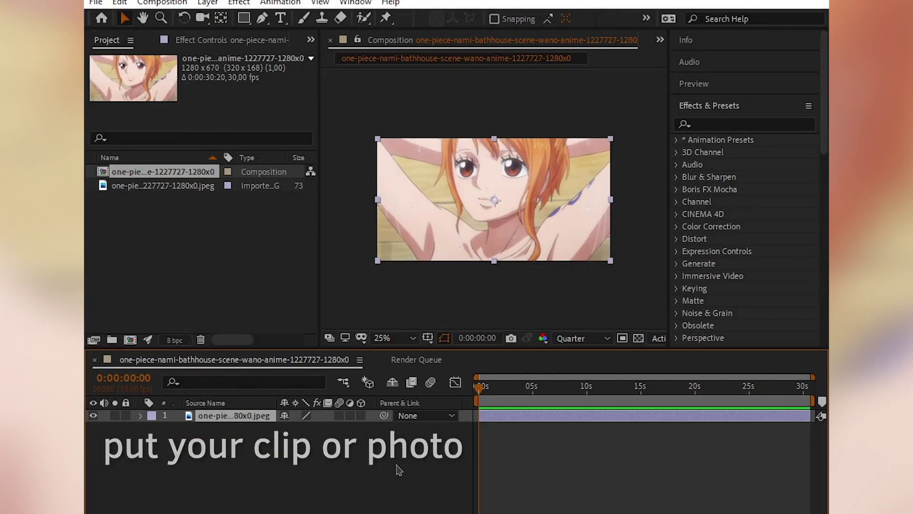
left_click(505, 464)
Step: Add a new adjustment layer to the composition and give it the Green label
right_click(463, 246)
mouse_move(571, 255)
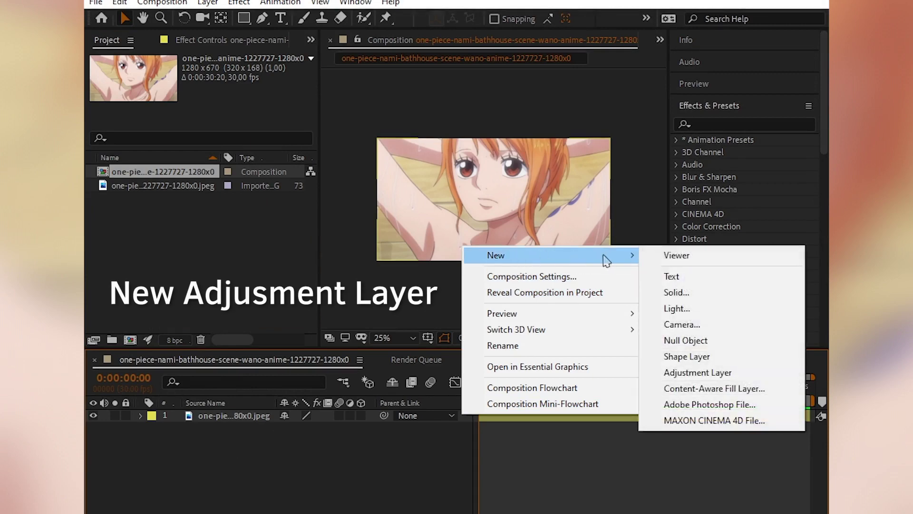
left_click(690, 372)
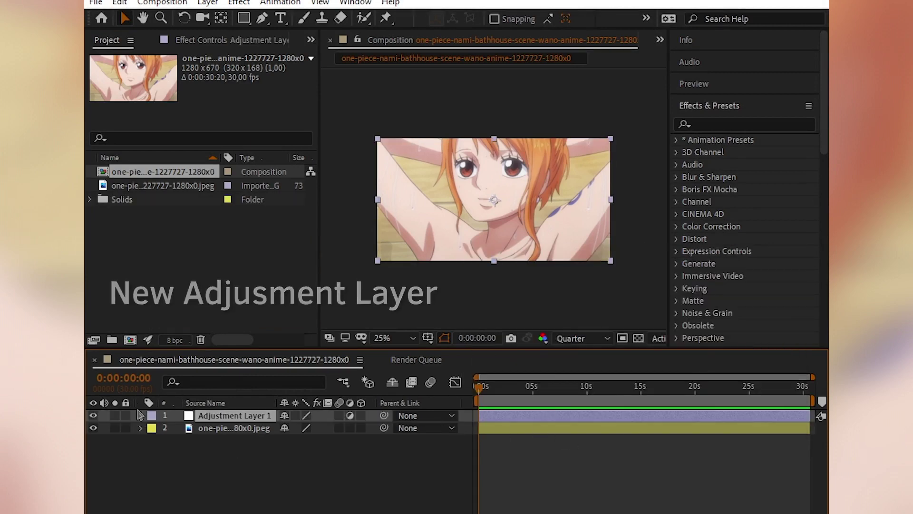
left_click(151, 415)
left_click(179, 301)
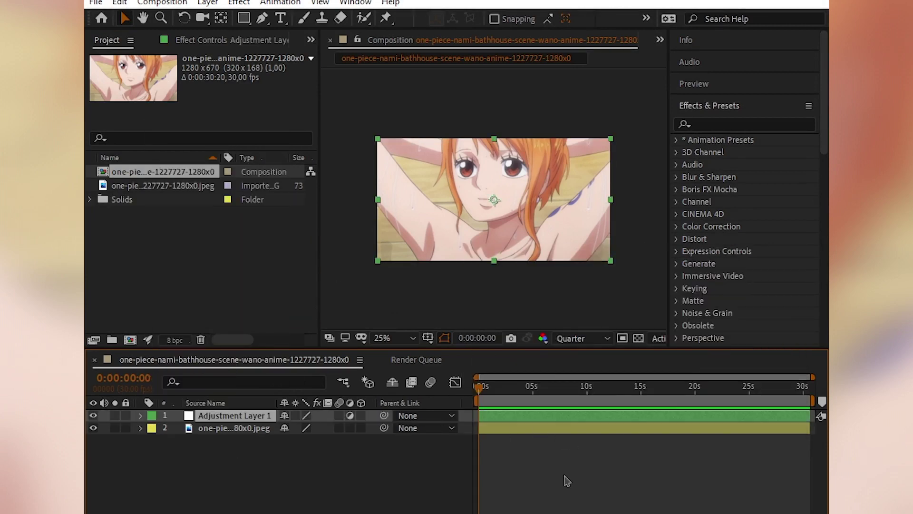
Step: Apply the Magic Bullet Looks effect to the adjustment layer and launch the Looks editor
left_click(728, 126)
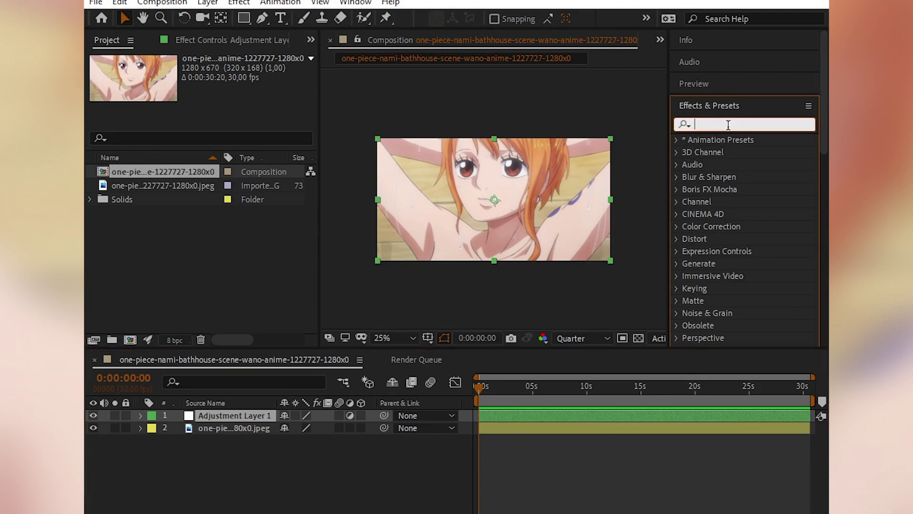
type("looks")
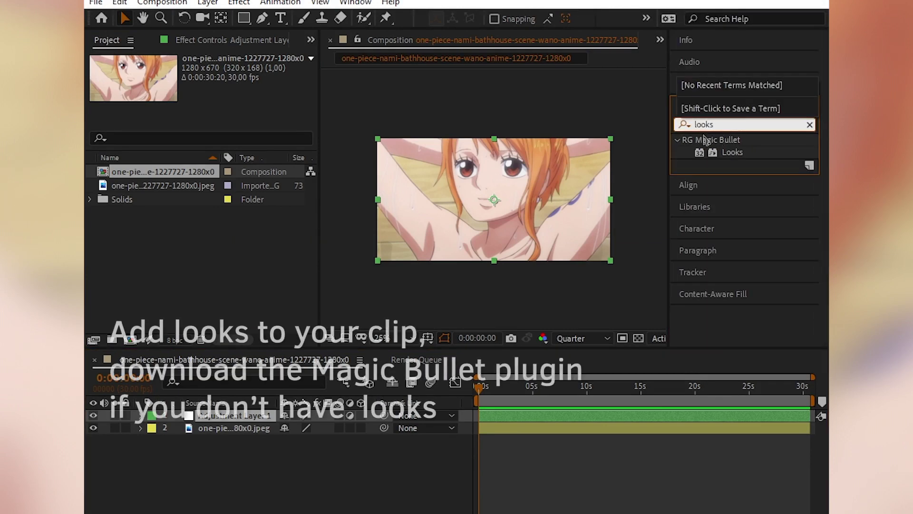
mouse_move(732, 152)
left_mouse_down()
mouse_move(537, 376)
mouse_move(525, 416)
left_mouse_up()
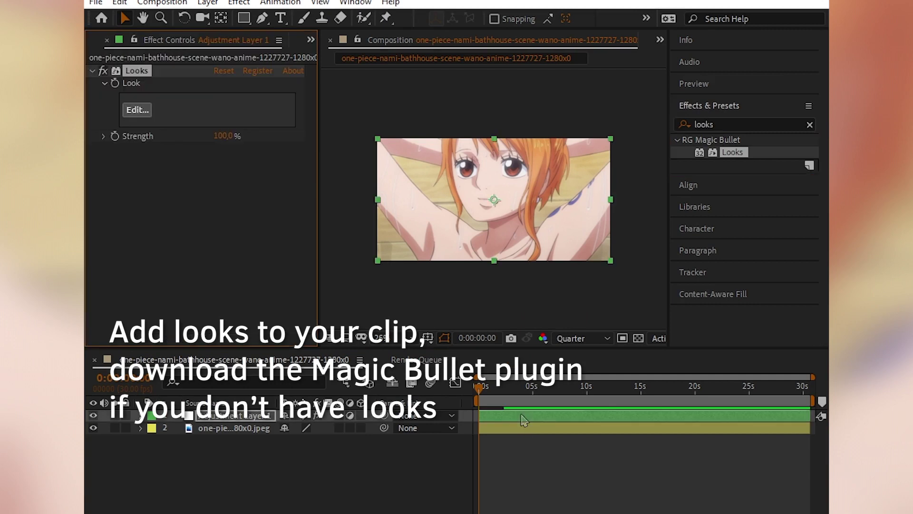
left_click(147, 113)
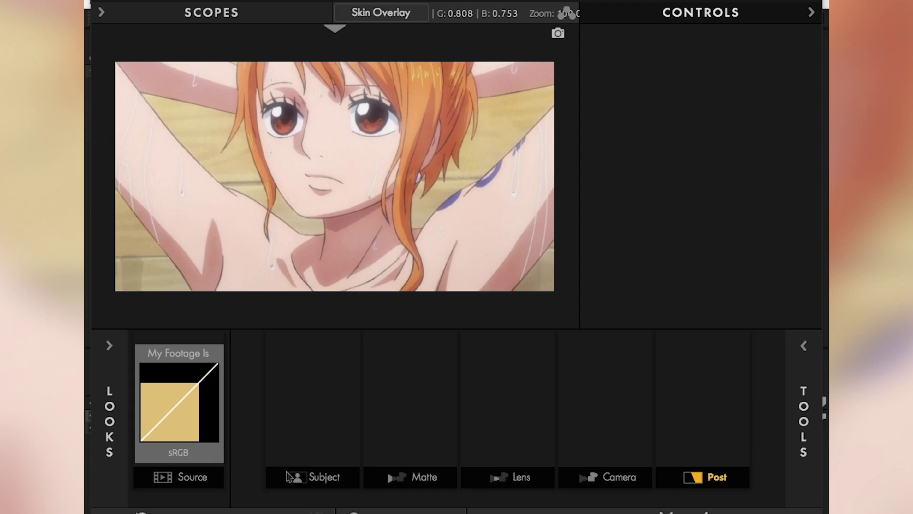
Step: Add a Pop tool to the Subject stage of the look
left_click(322, 481)
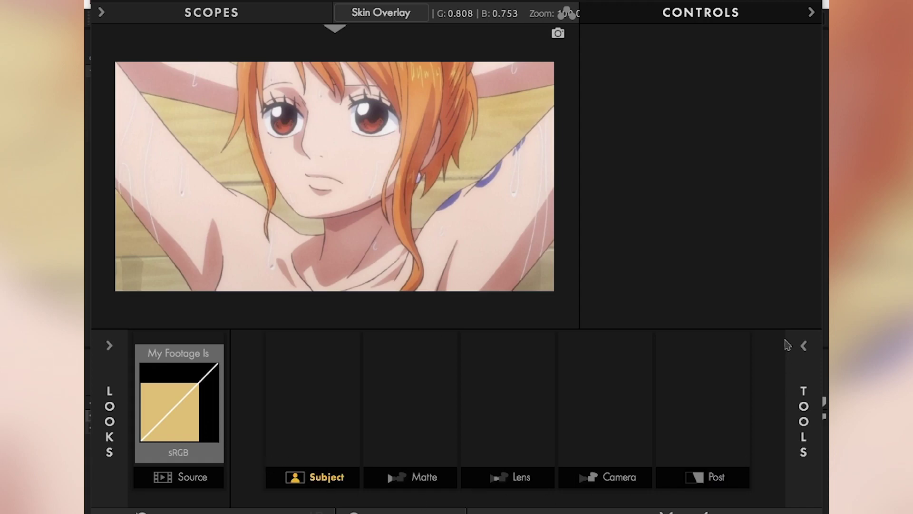
left_click(804, 347)
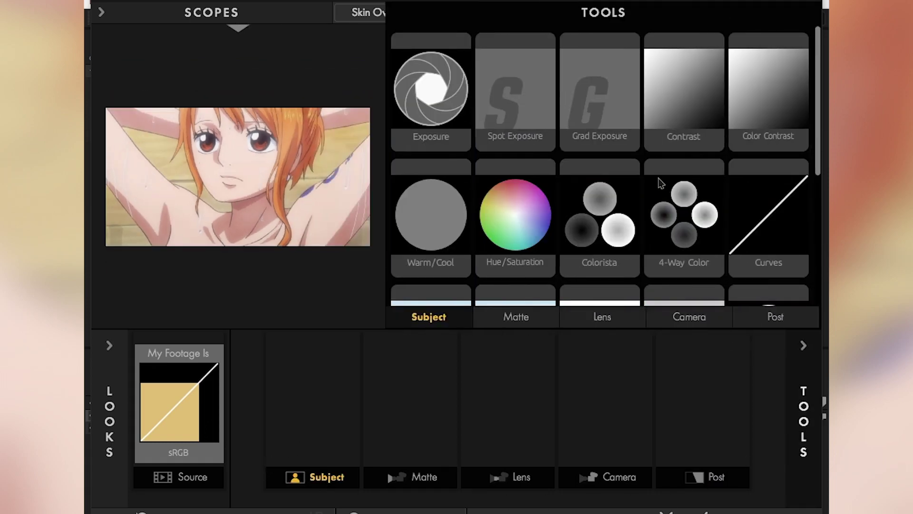
scroll(661, 183, "down", 5)
mouse_move(675, 169)
left_mouse_down()
mouse_move(571, 193)
mouse_move(307, 409)
left_mouse_up()
Step: Set Pop to +100% and Size to 300%
left_click(803, 345)
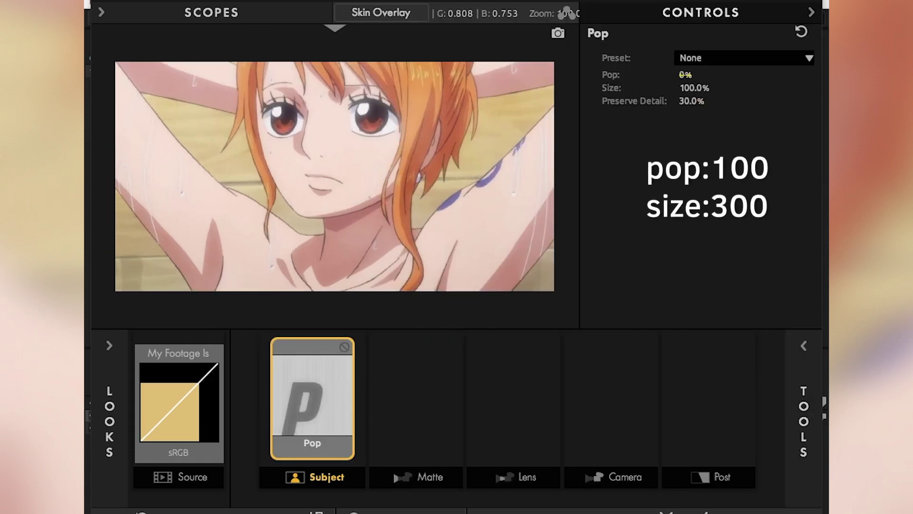
left_click_drag(686, 75, 728, 74)
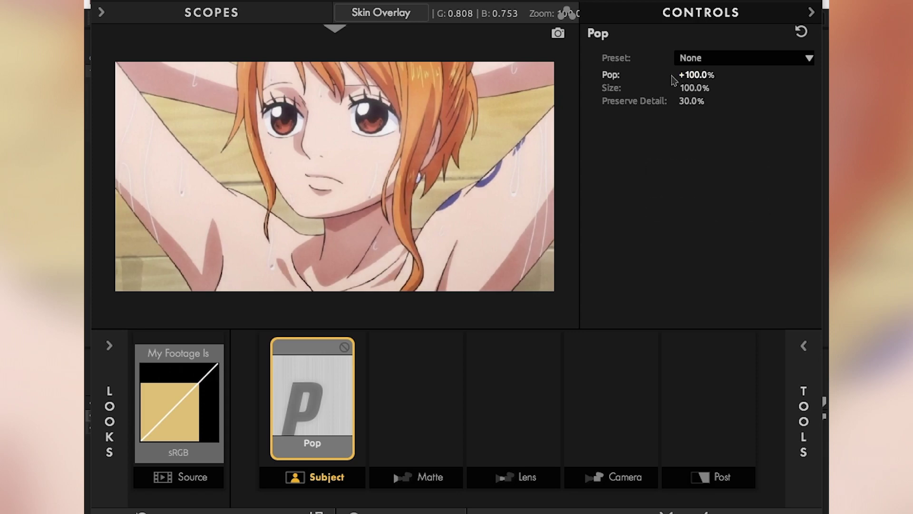
left_click_drag(695, 87, 668, 170)
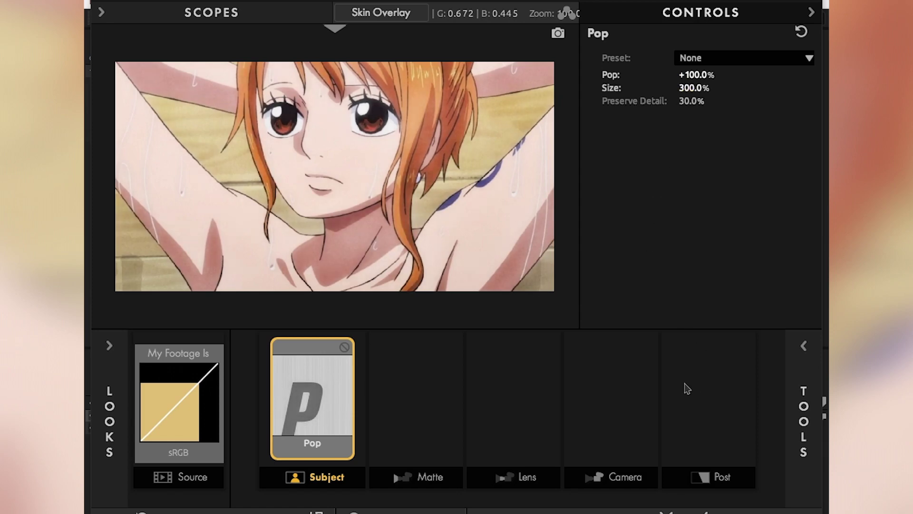
Step: Add a Spot Exposure tool to the Subject stage after Pop
mouse_move(804, 405)
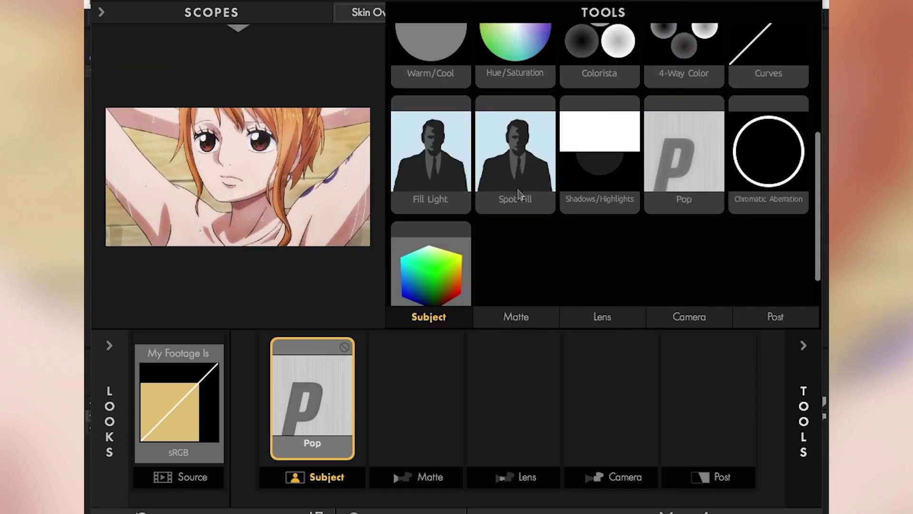
scroll(538, 204, "up", 3)
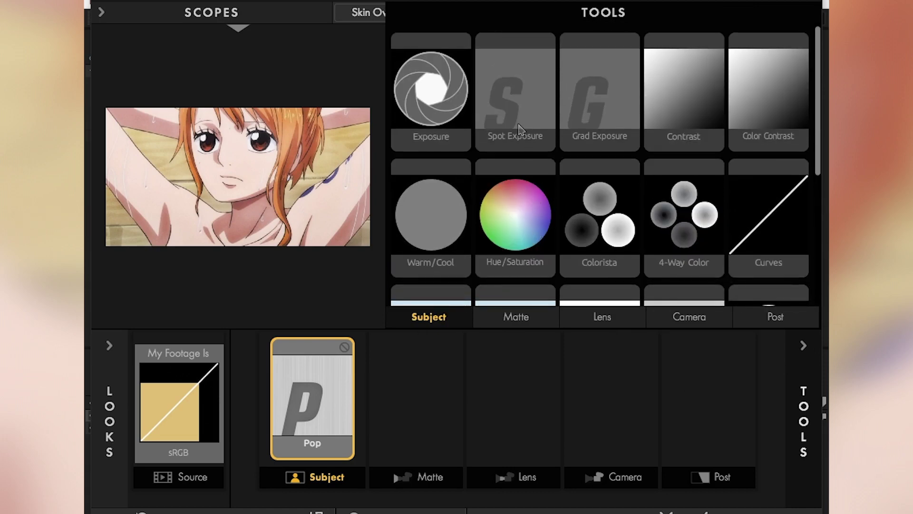
left_click_drag(519, 129, 365, 416)
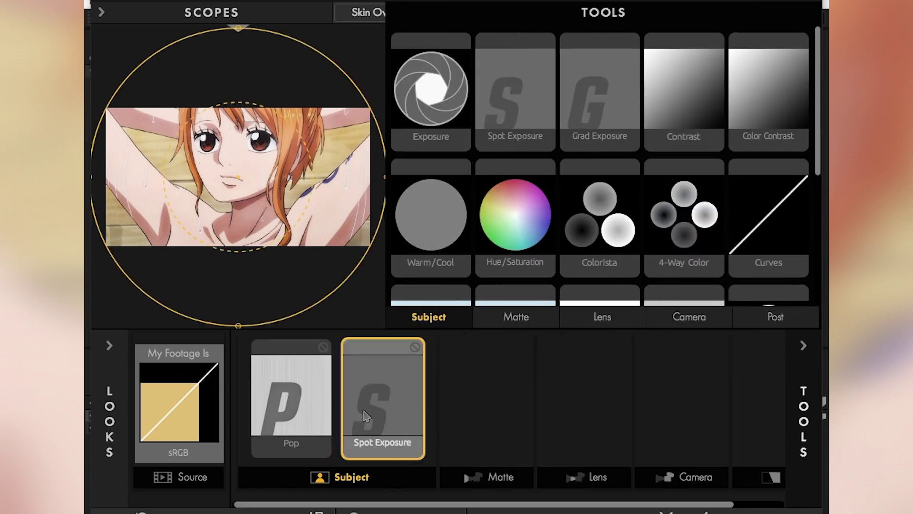
left_click(803, 346)
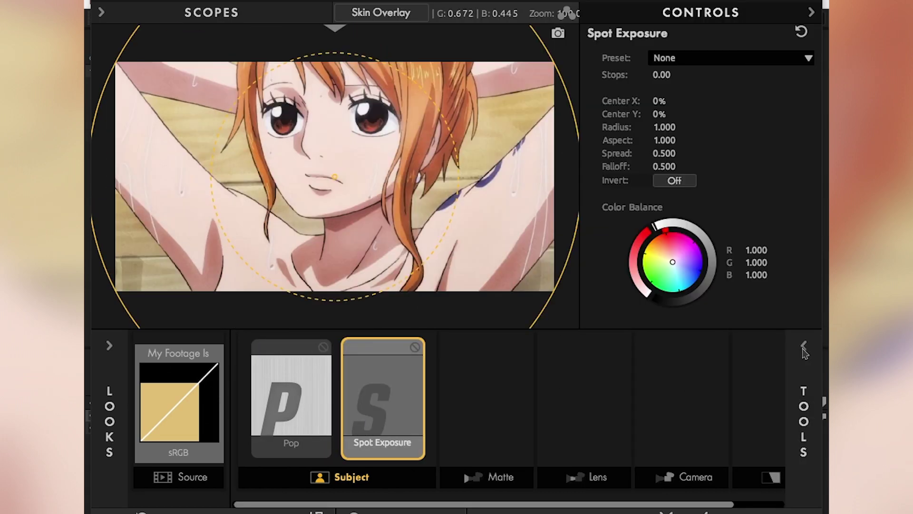
Step: Set the spot's centre to +0.5% / -50.5% and radius to 0.815, leaving aspect at 1.000
left_click(660, 101)
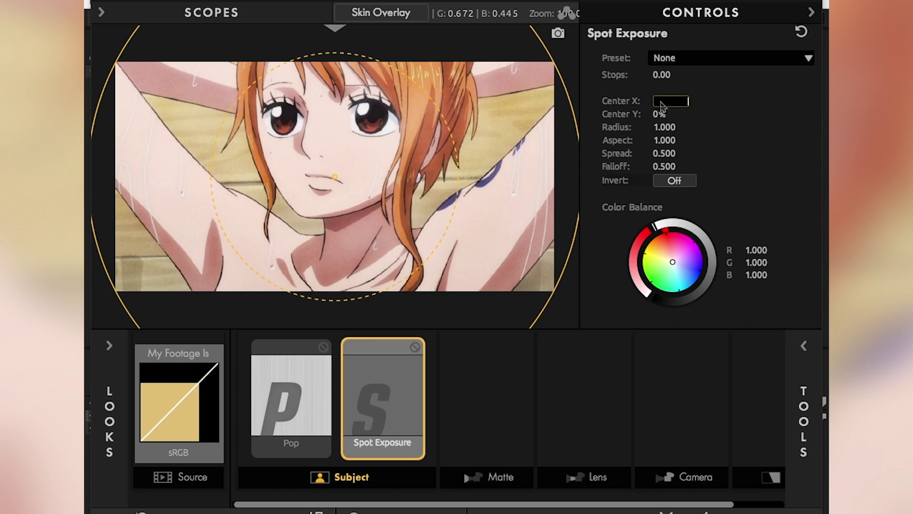
type("0.5")
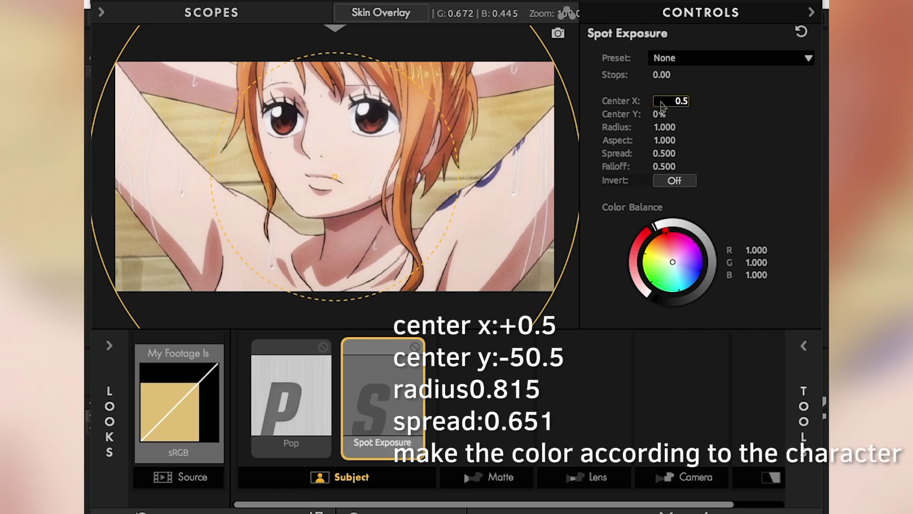
key("Return")
left_click(661, 116)
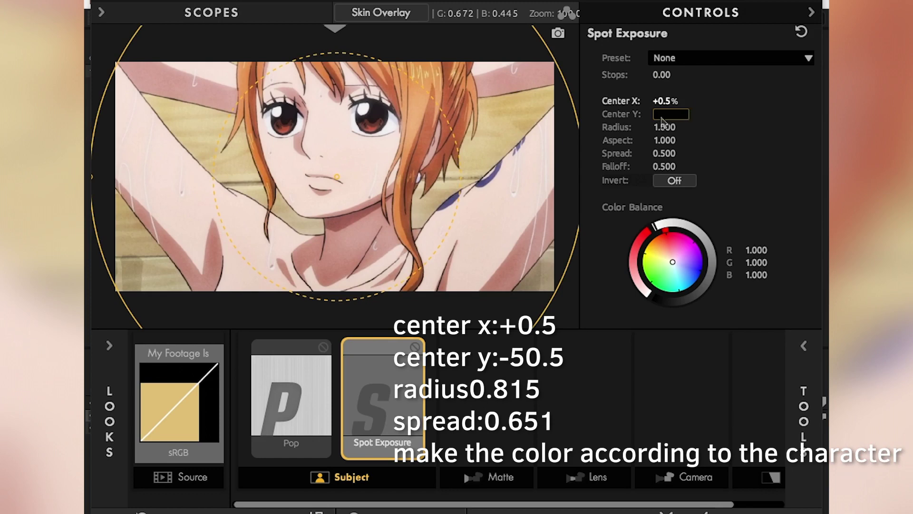
type("-50.5")
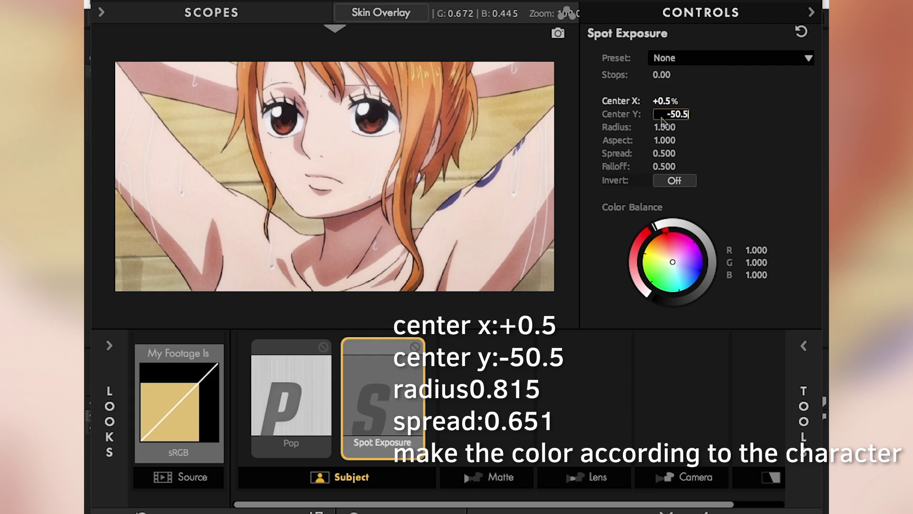
key("Return")
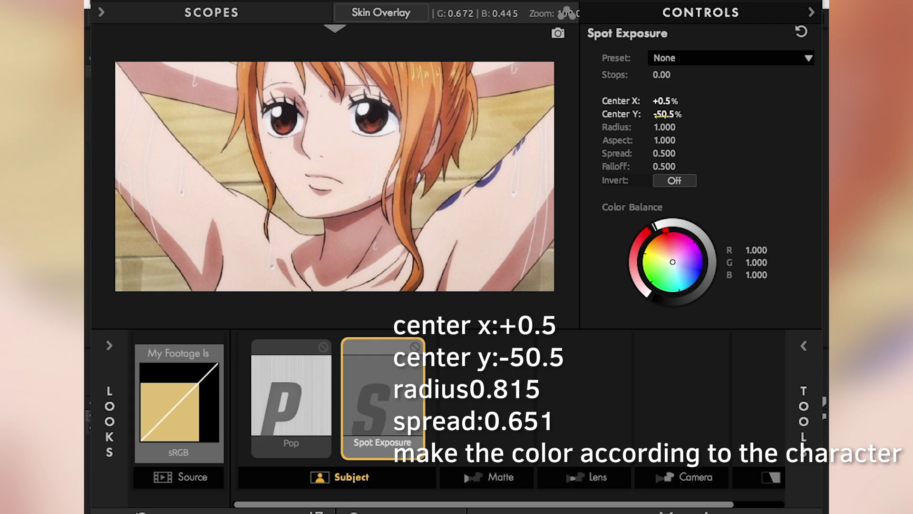
left_click(671, 127)
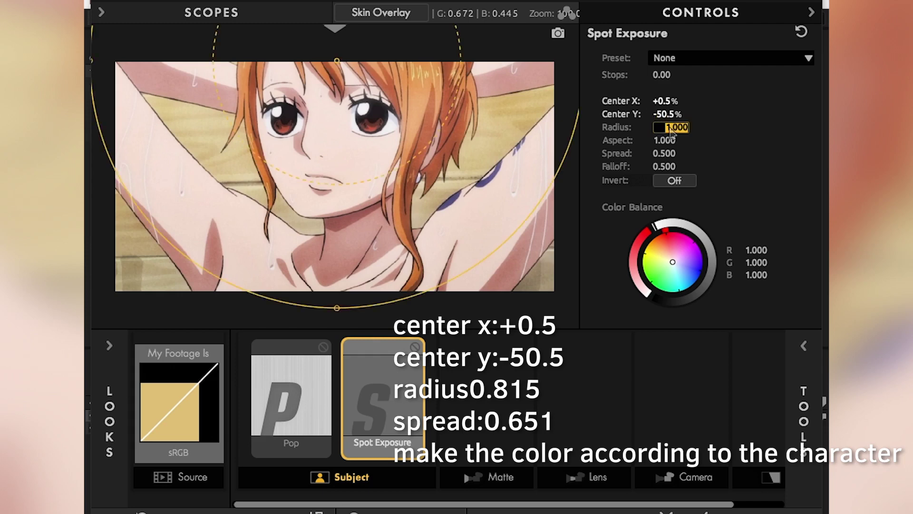
type("0.815")
key("Return")
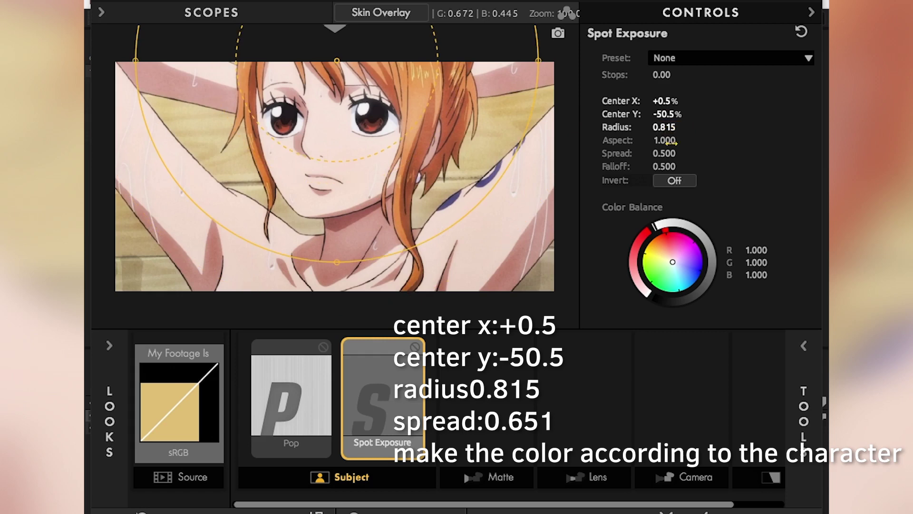
left_click(671, 142)
left_click(712, 158)
Step: Set the spot spread to 0.651 and tint the spot toward warm yellow
left_click(660, 153)
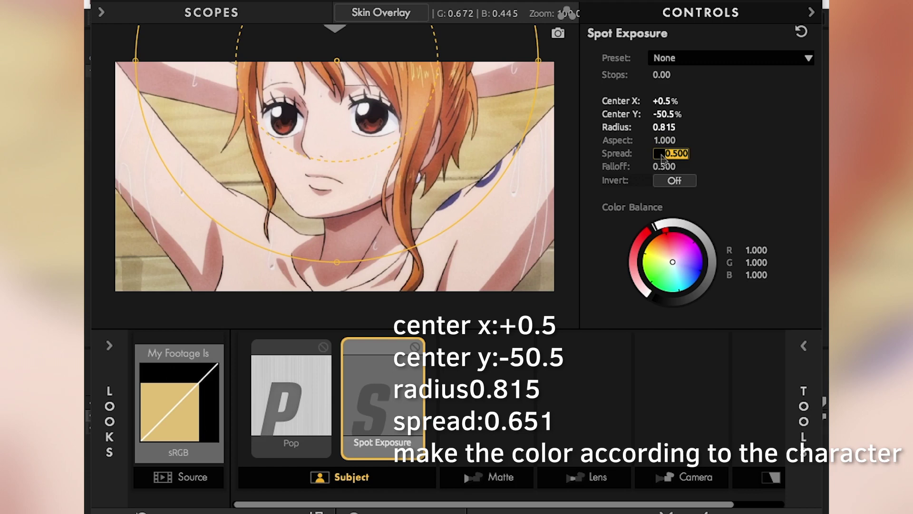
key("BackSpace")
type("51")
key("Return")
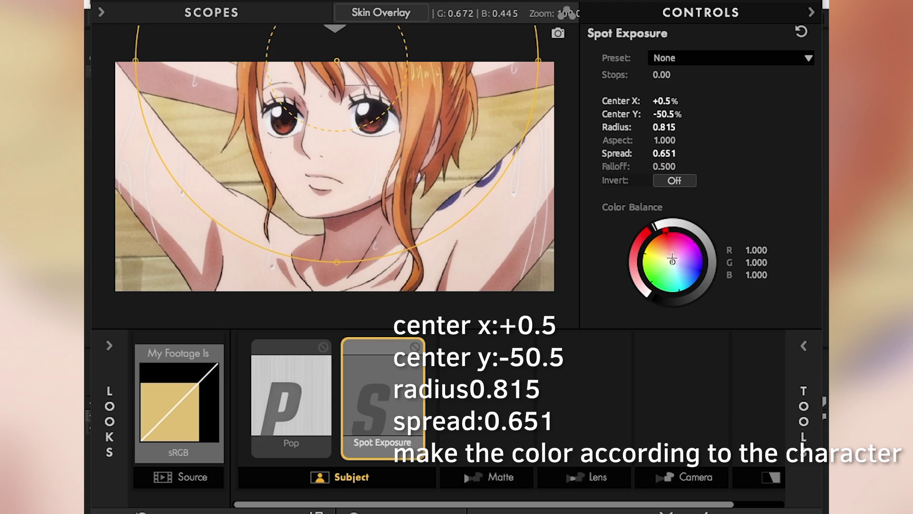
left_click_drag(672, 262, 666, 256)
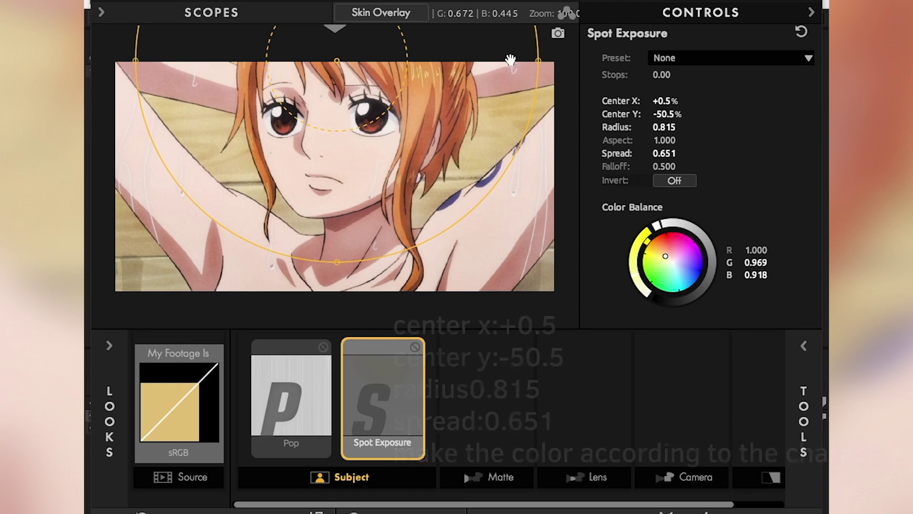
left_click(804, 347)
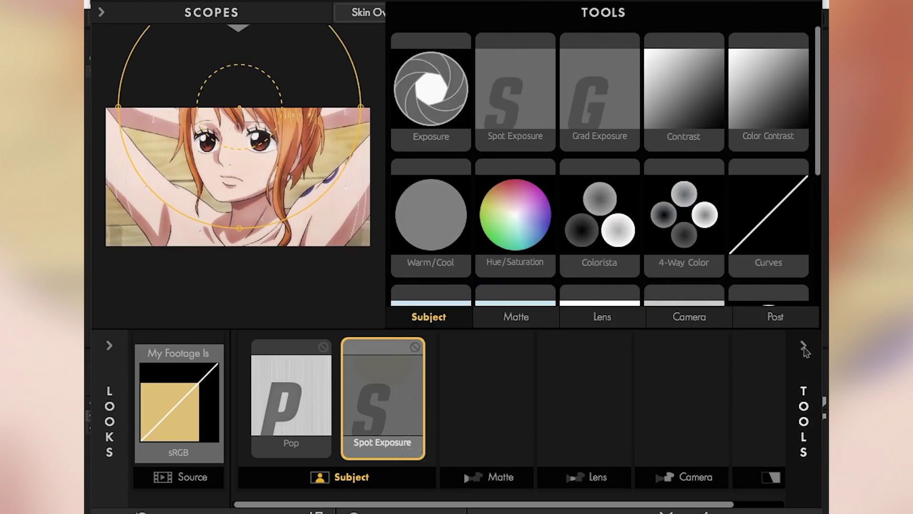
Step: Add Shadows/Highlights after Spot Exposure with Shadows set to -1 to darken the image
scroll(596, 144, "down", 5)
mouse_move(595, 147)
left_mouse_down()
mouse_move(438, 408)
mouse_move(471, 405)
left_mouse_up()
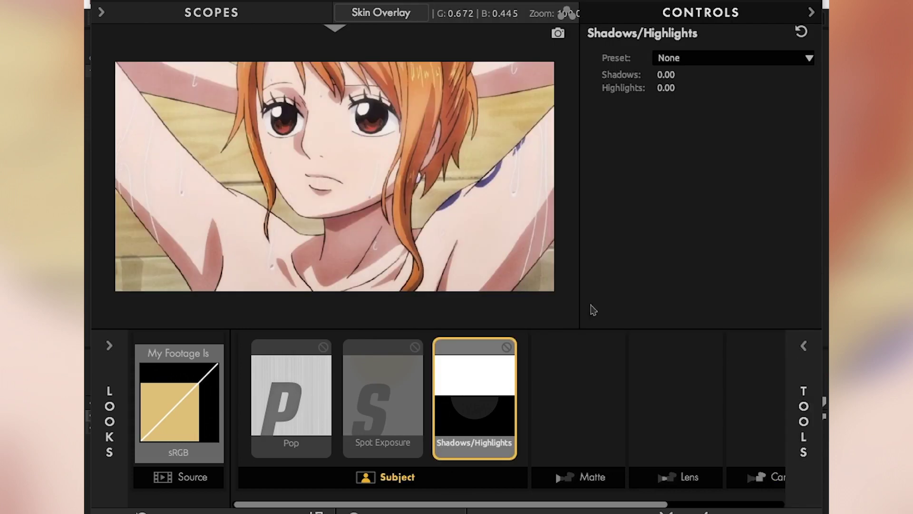
left_click(663, 75)
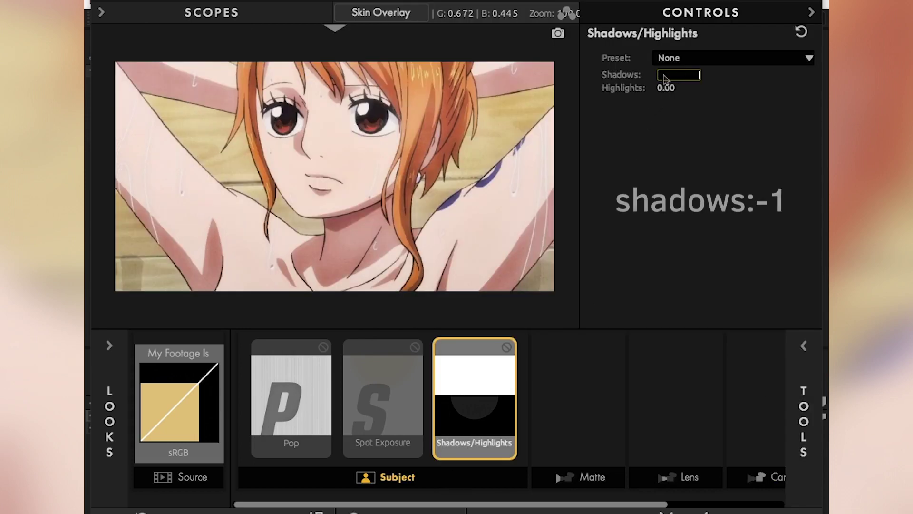
type("-1")
key("Return")
mouse_move(812, 370)
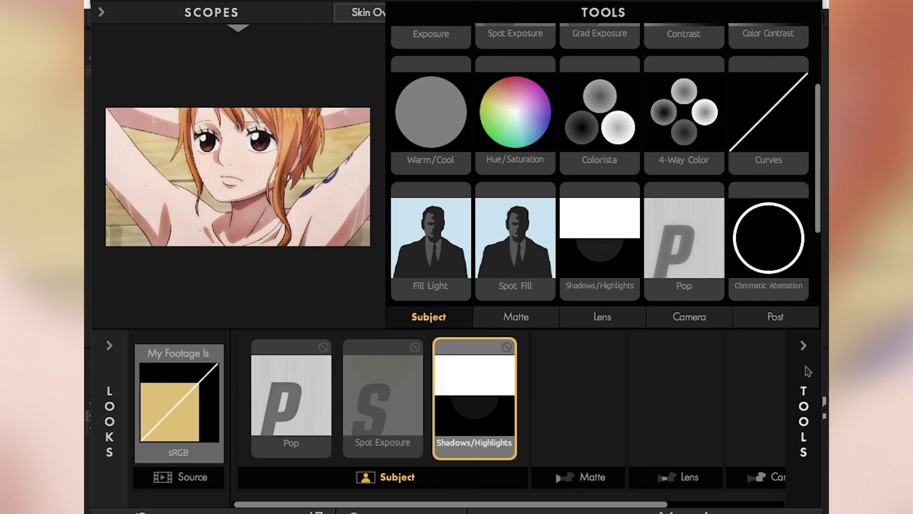
Step: Add a Lens Vignette to the Lens stage with Amount about +76.80%
left_click(699, 430)
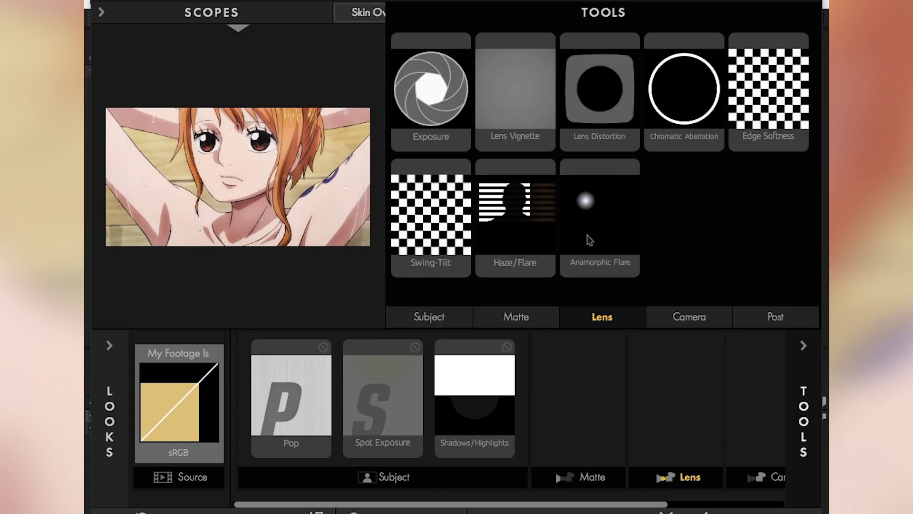
left_click_drag(515, 122, 614, 390)
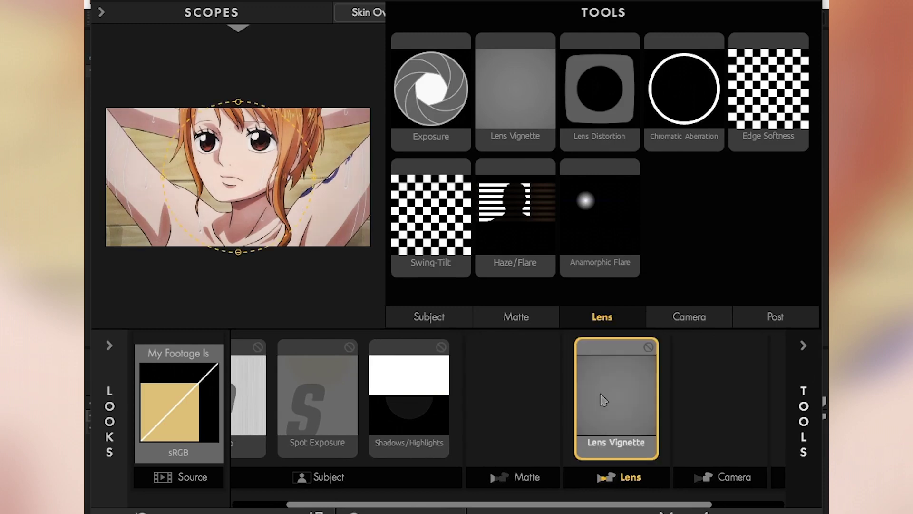
left_click(814, 349)
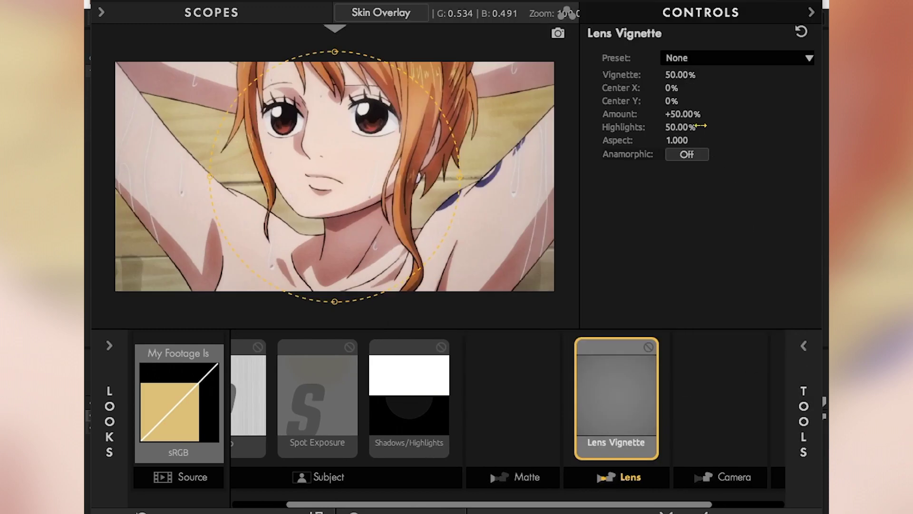
left_click_drag(685, 114, 742, 114)
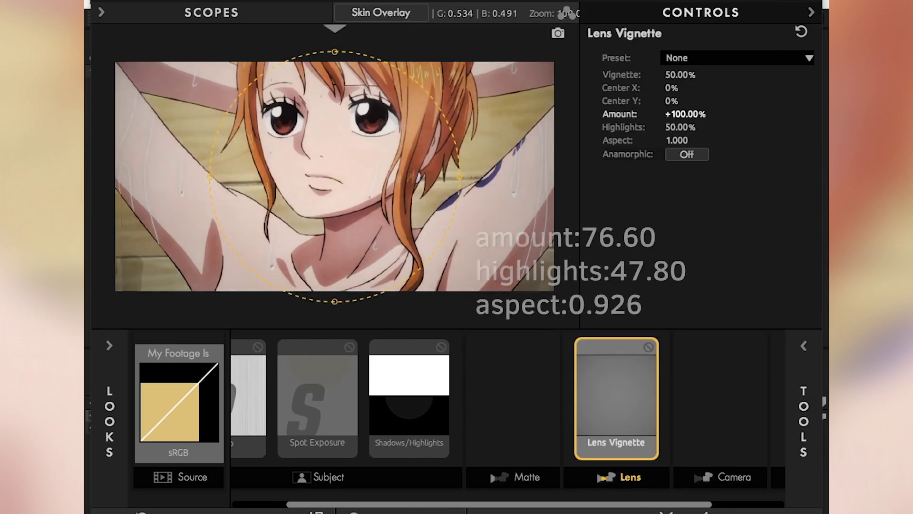
mouse_move(685, 114)
left_mouse_down()
mouse_move(666, 114)
mouse_move(679, 114)
left_mouse_up()
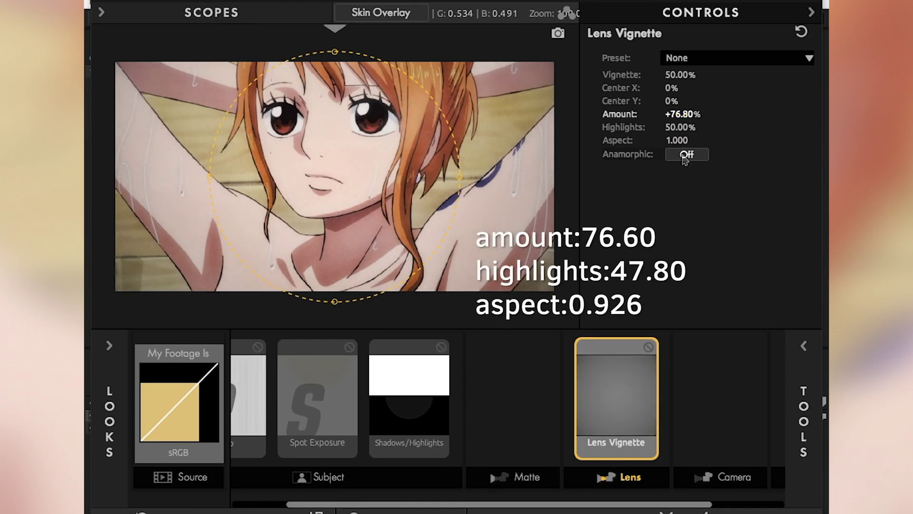
Step: Set vignette Highlights 47.80%, Aspect 0.926, centre raised over the face, and Vignette 61.25%
left_click_drag(680, 127, 679, 127)
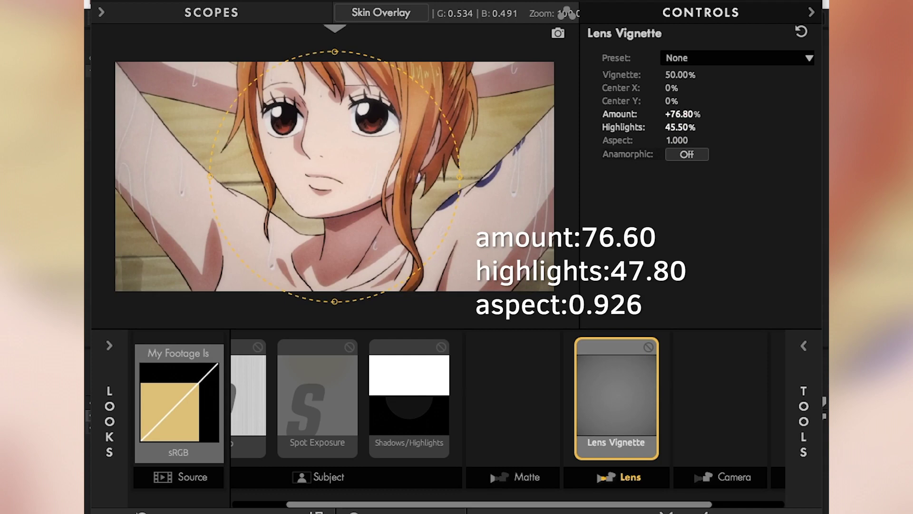
left_click(681, 132)
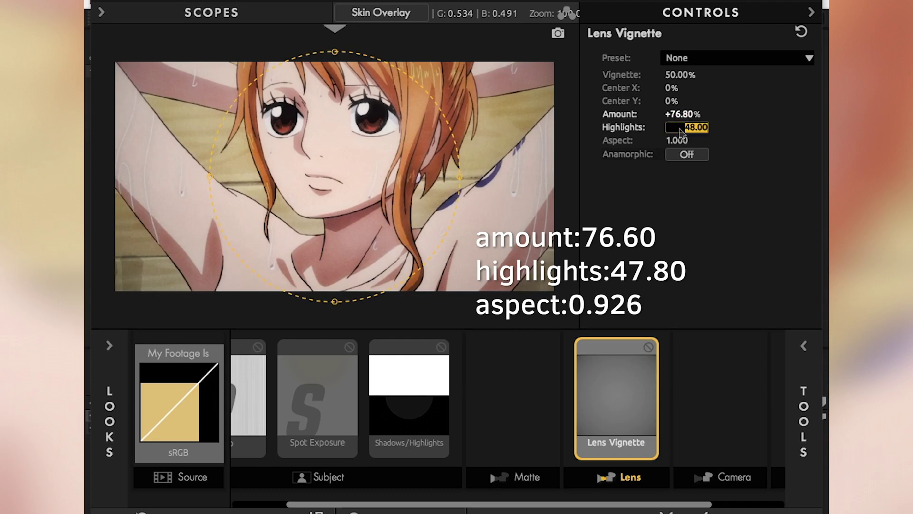
type("47.")
key("Return")
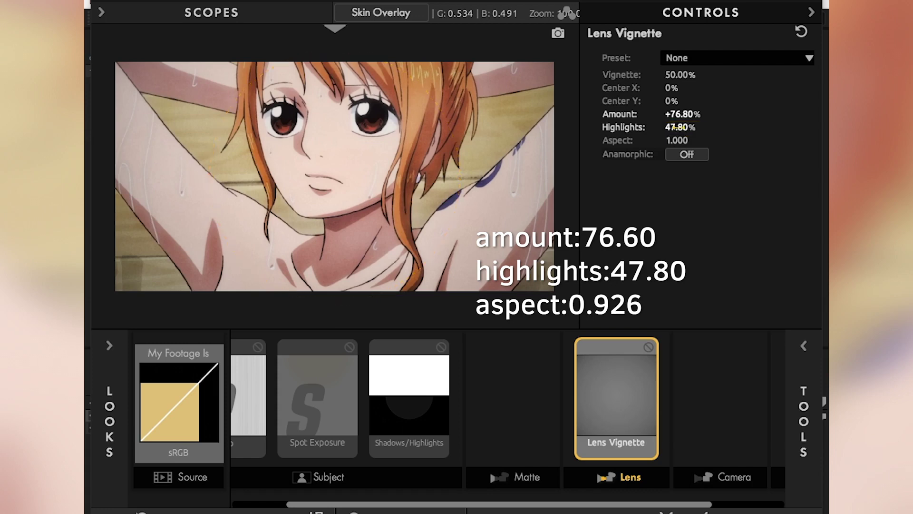
left_click(680, 140)
type("0.926")
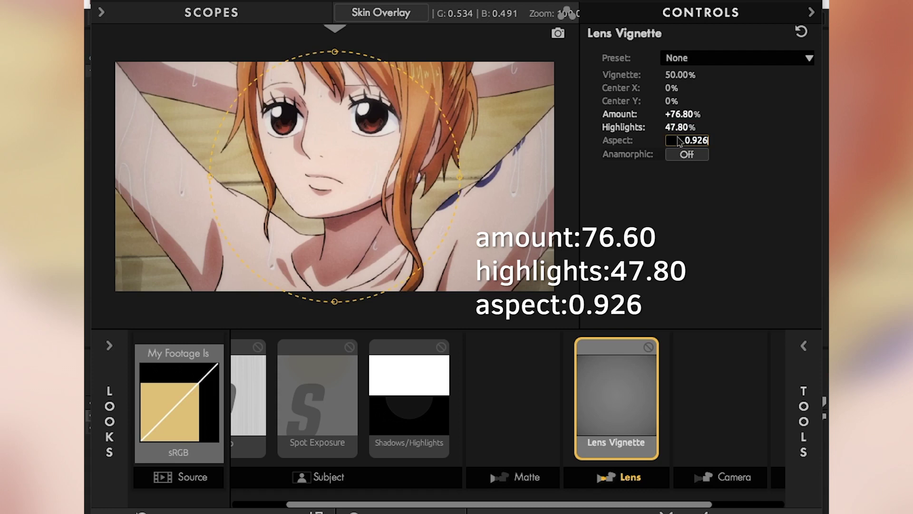
key("Return")
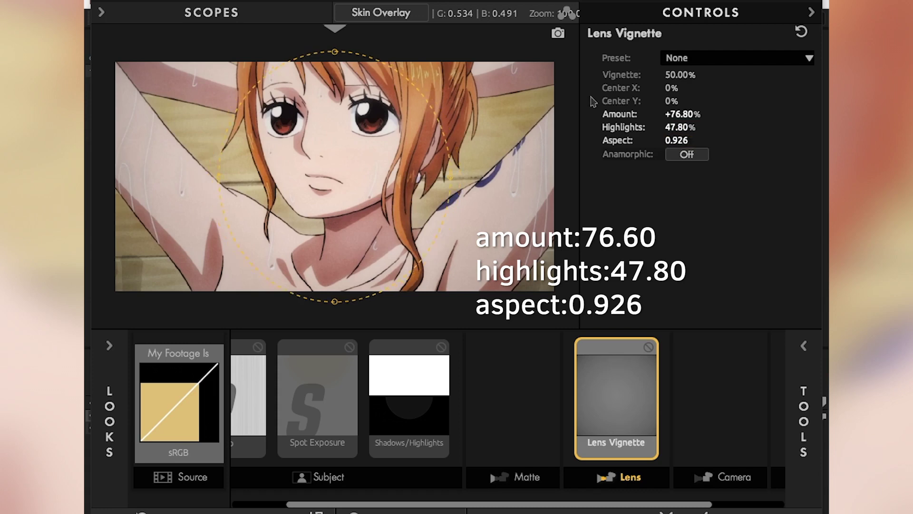
left_click_drag(333, 99, 332, 41)
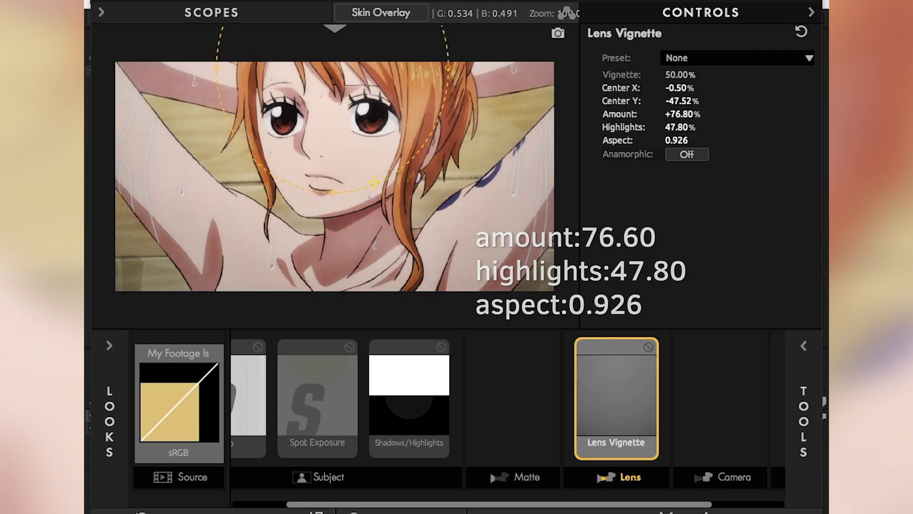
left_click_drag(333, 193, 332, 164)
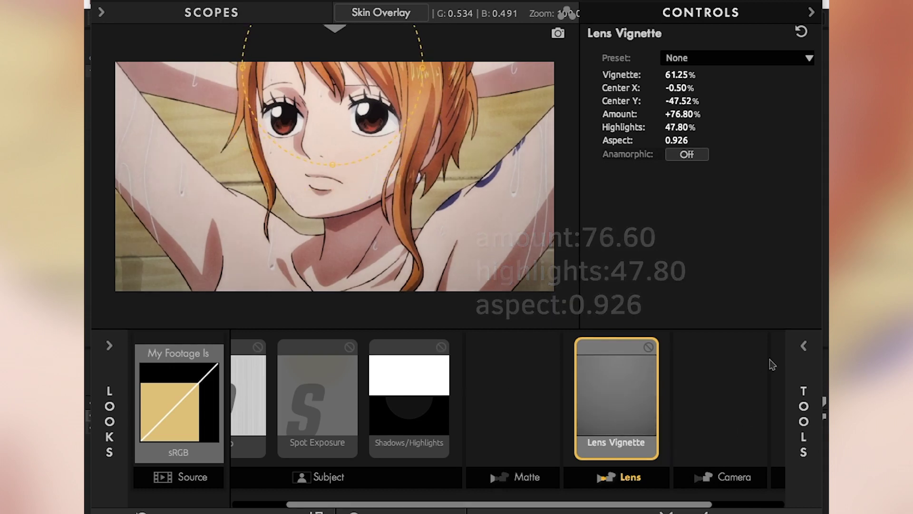
Step: Put a LUT tool in the Camera stage and choose the Subtitle LUT
mouse_move(787, 376)
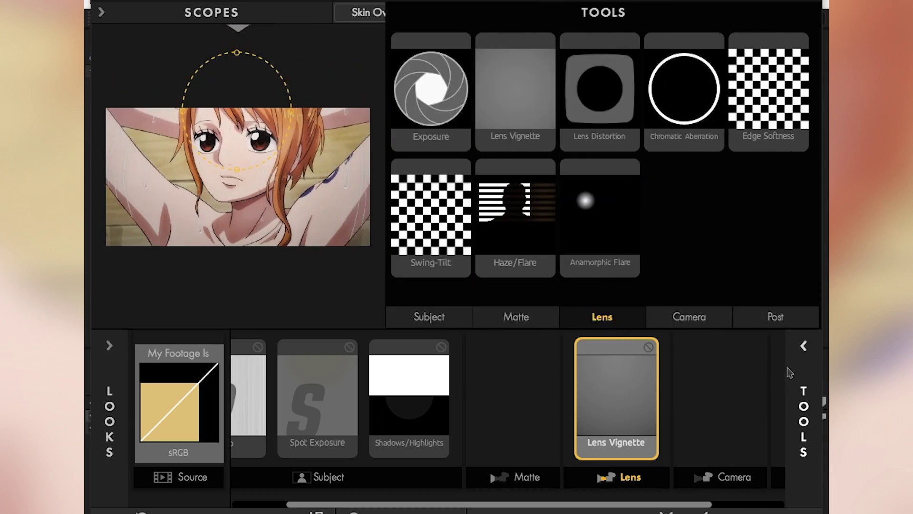
left_click(735, 477)
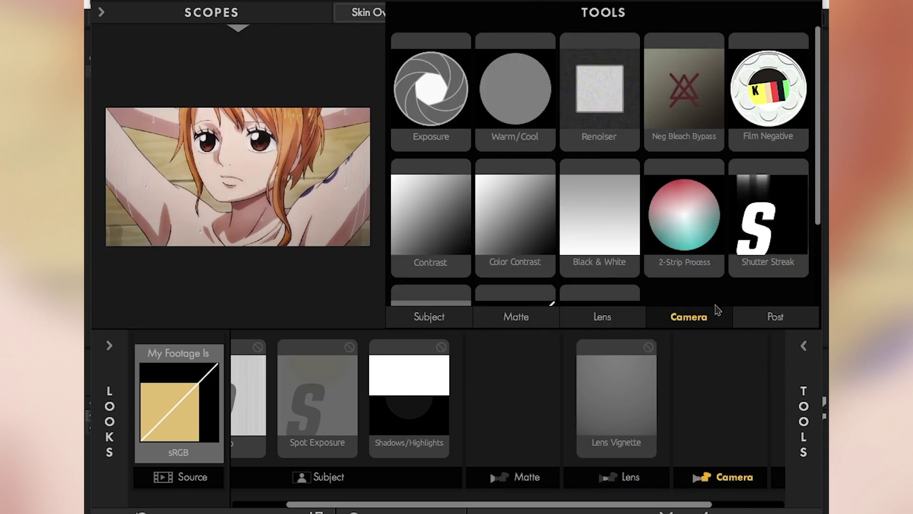
scroll(666, 232, "down", 3)
left_click_drag(464, 241, 673, 403)
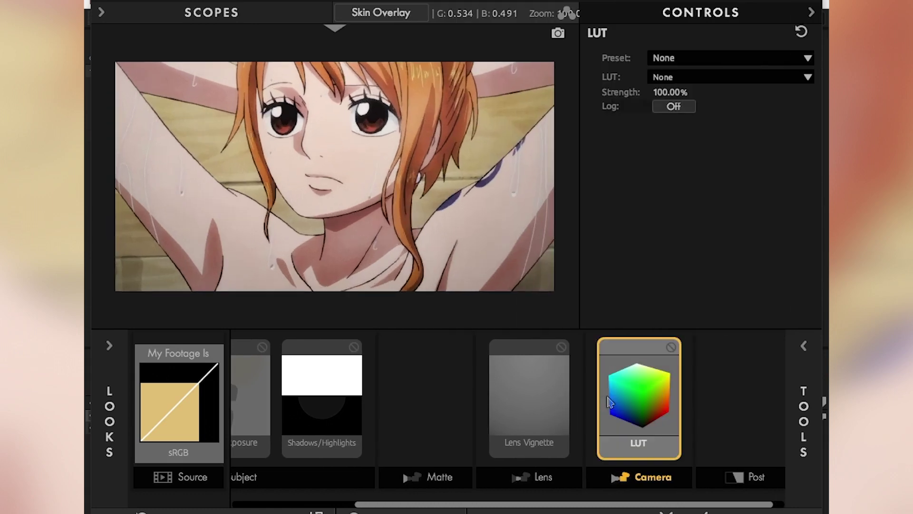
left_click(707, 79)
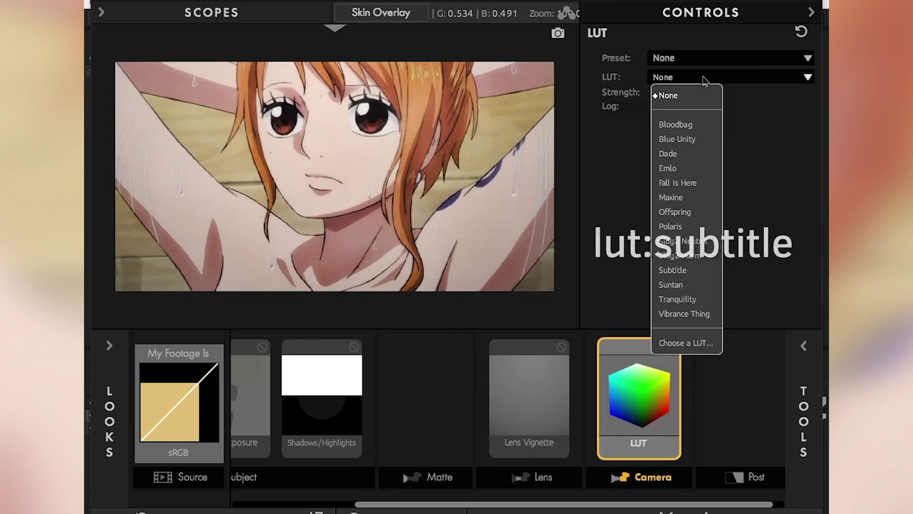
left_click(676, 269)
left_click(804, 347)
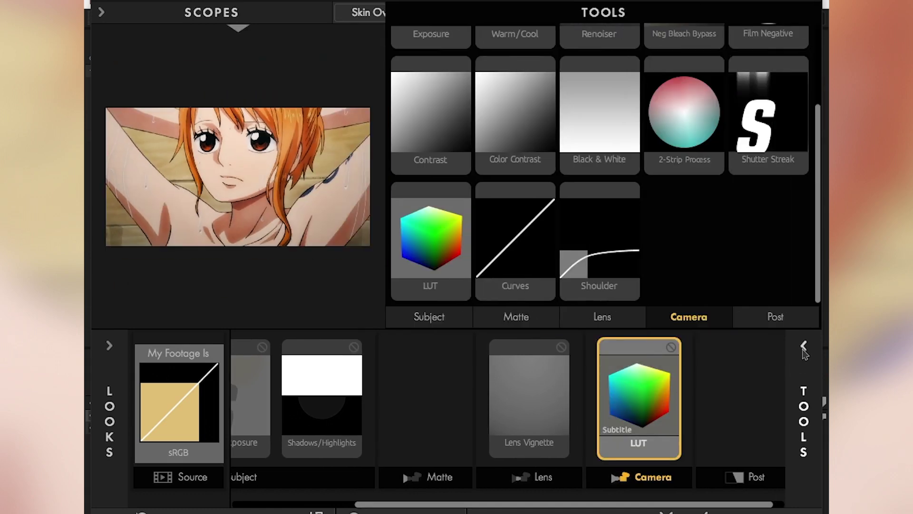
scroll(644, 230, "up", 2)
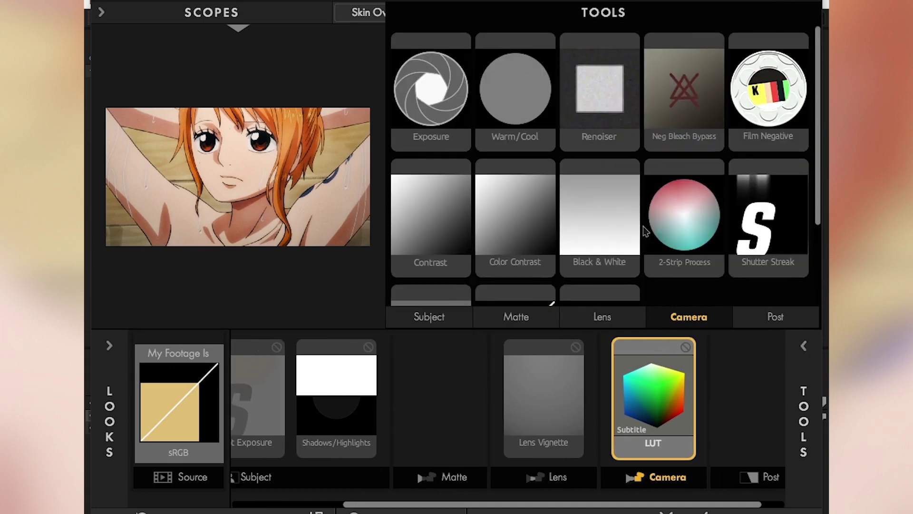
Step: Add HSL Colors to the Post stage and shift the cyan and orange hues to pink the skin
left_click(744, 430)
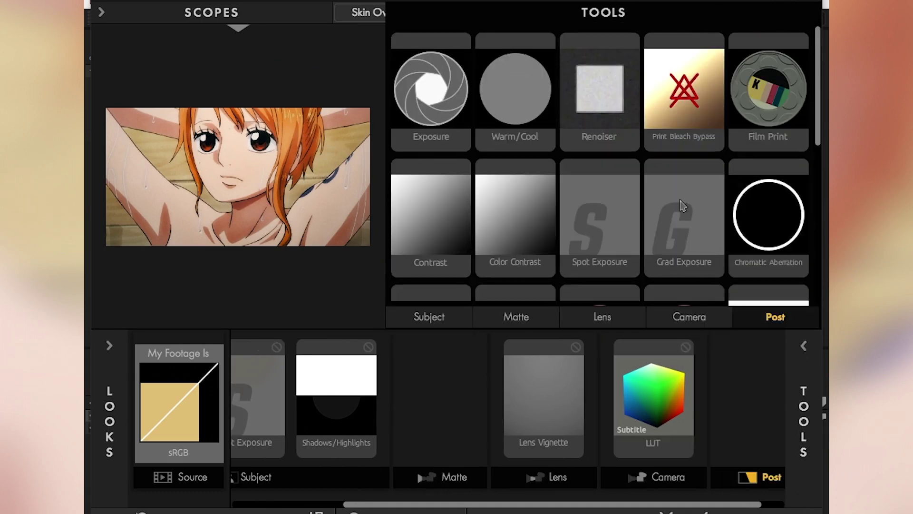
scroll(682, 204, "down", 3)
left_click_drag(682, 205, 735, 422)
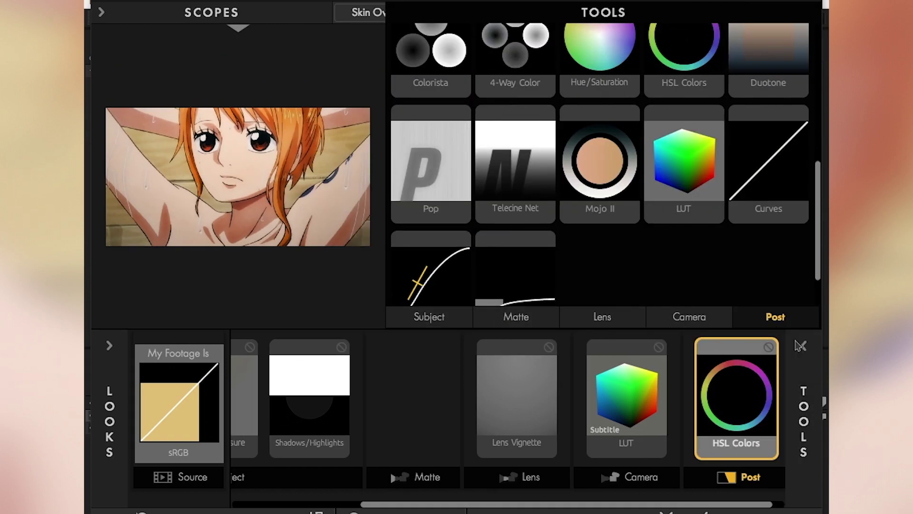
left_click(794, 353)
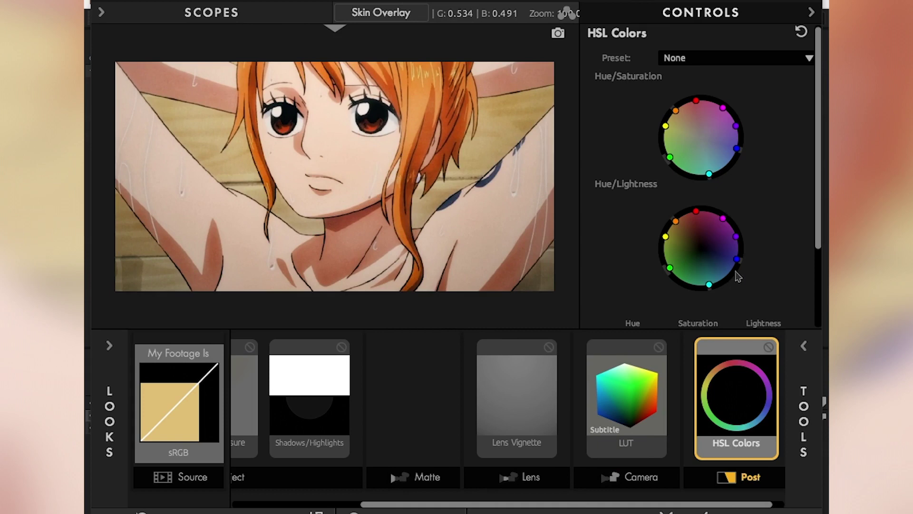
mouse_move(706, 286)
left_mouse_down()
mouse_move(731, 283)
mouse_move(737, 270)
left_mouse_up()
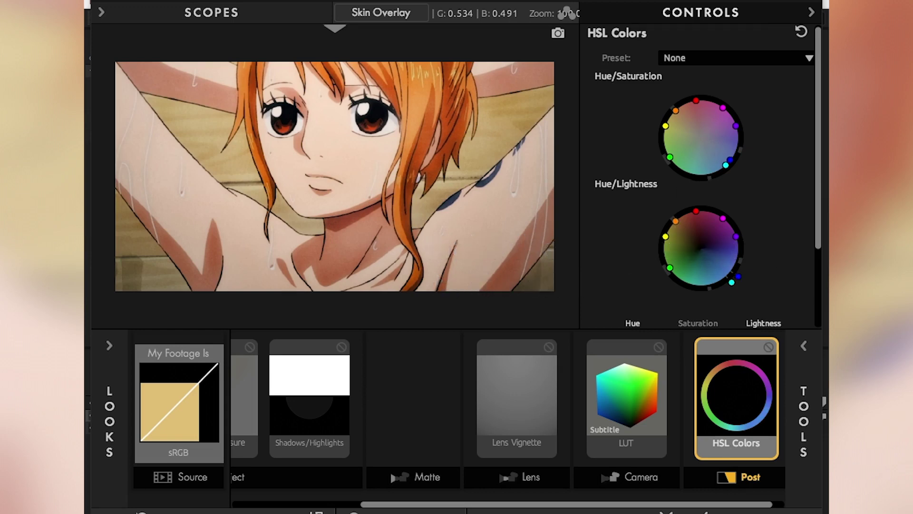
left_click_drag(676, 221, 685, 221)
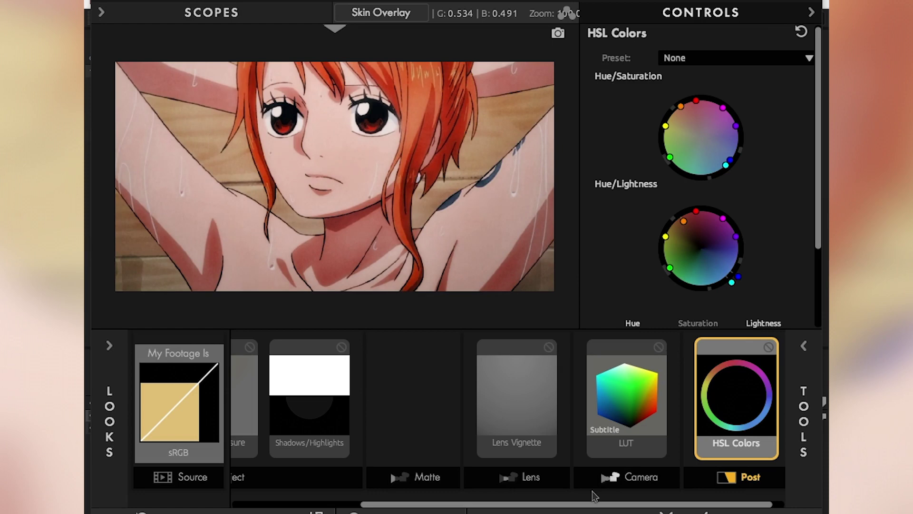
Step: Insert Haze/Flare after Lens Vignette and finish the look back in After Effects
left_click(547, 427)
mouse_move(816, 370)
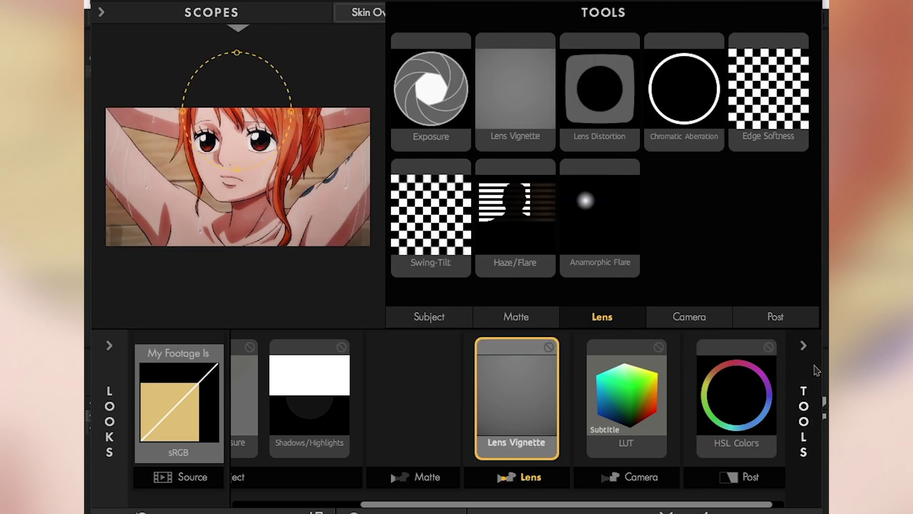
left_click_drag(515, 209, 559, 389)
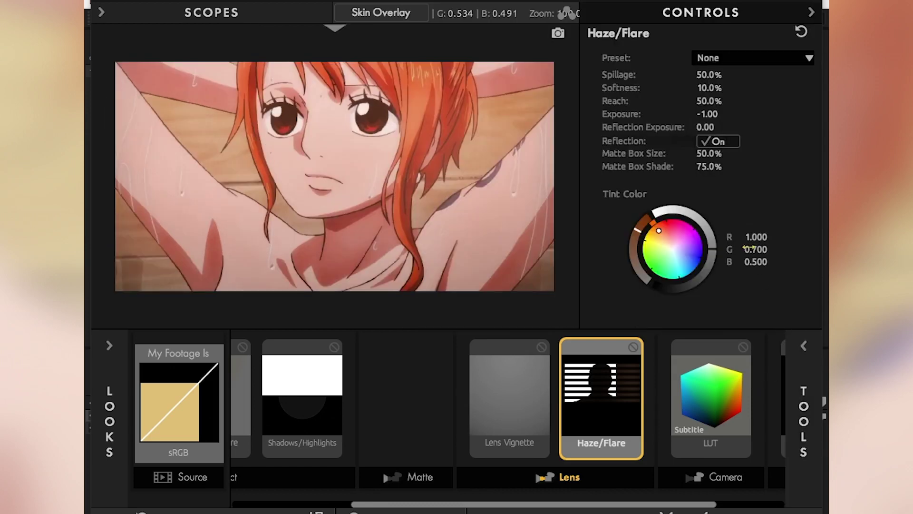
mouse_move(787, 370)
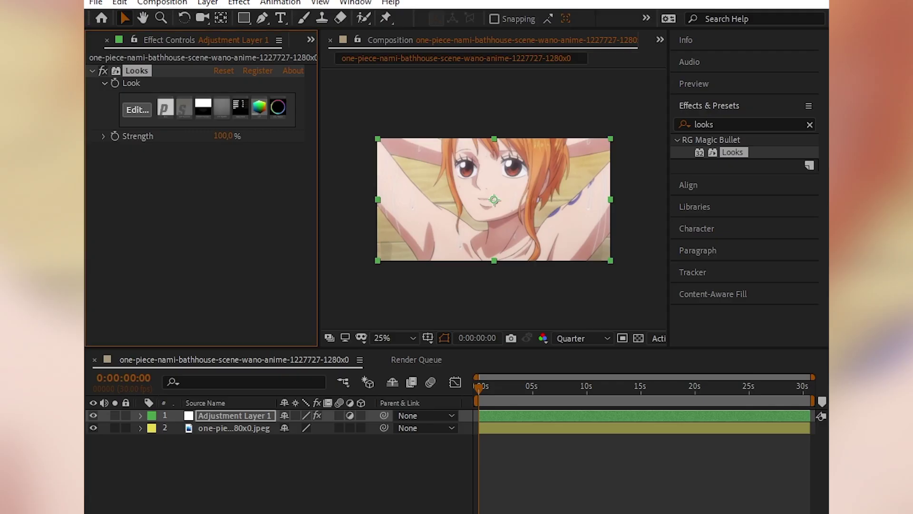
Step: Apply Sapphire S_Sharpen to Adjustment Layer 1 after Looks
left_click(93, 416)
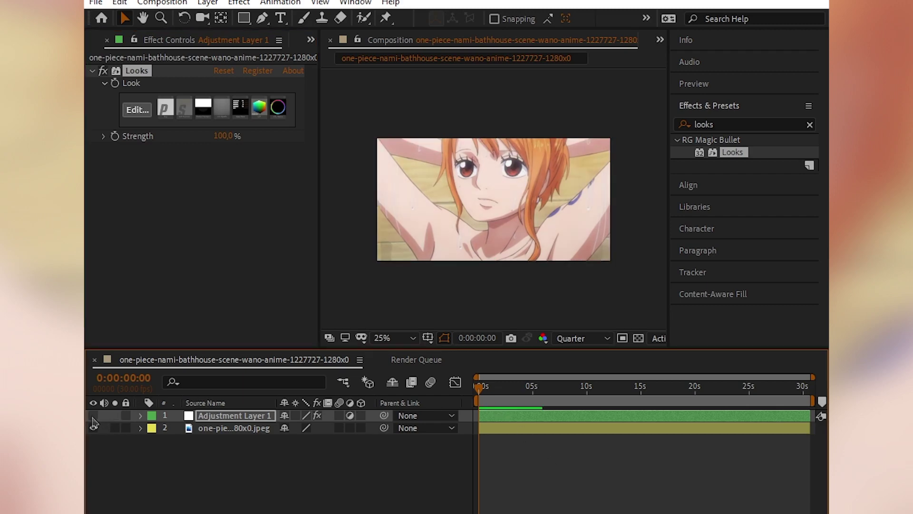
left_click(94, 417)
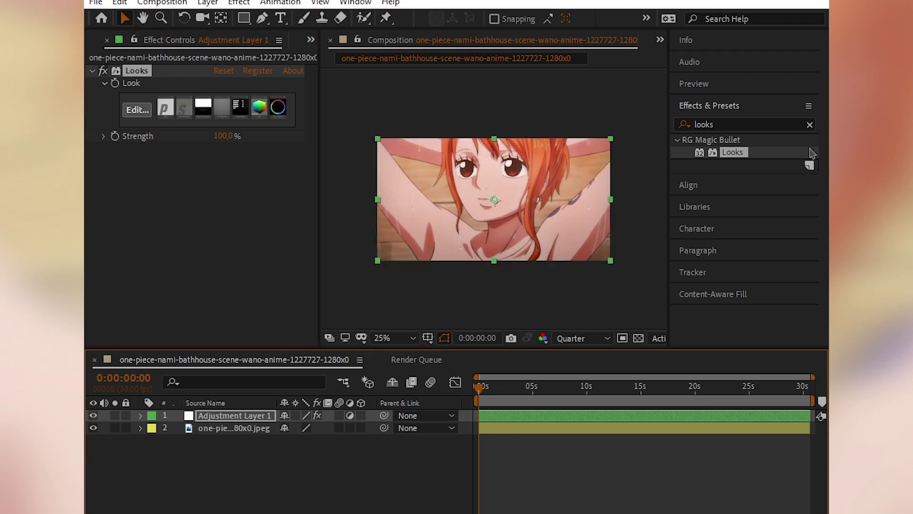
left_click(810, 125)
type("s")
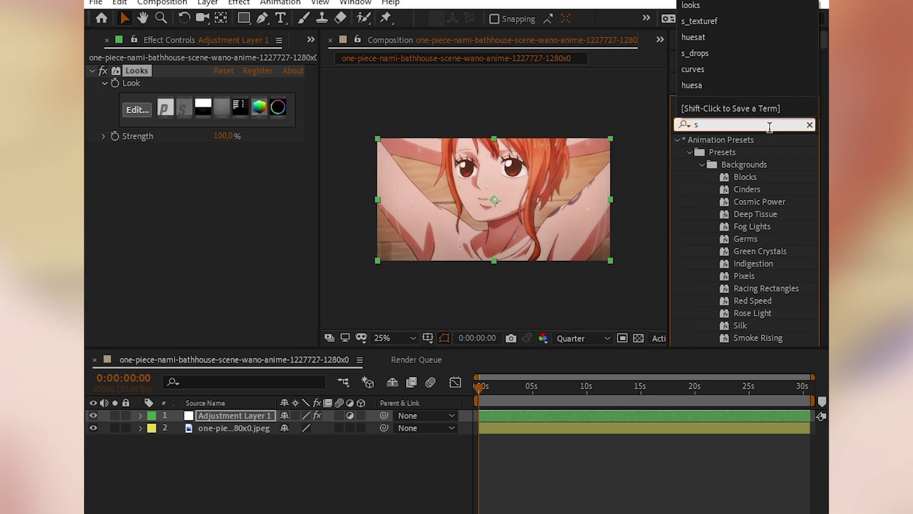
type("_Sharpen")
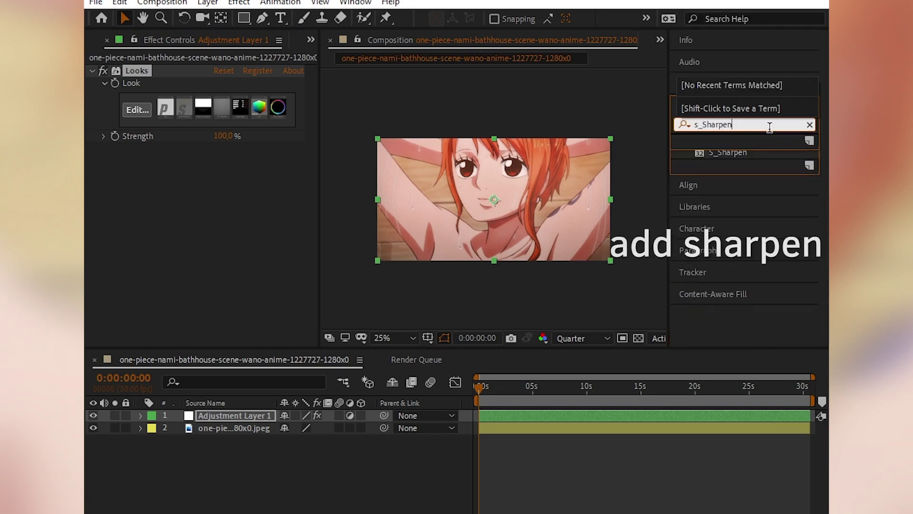
left_click_drag(728, 152, 495, 419)
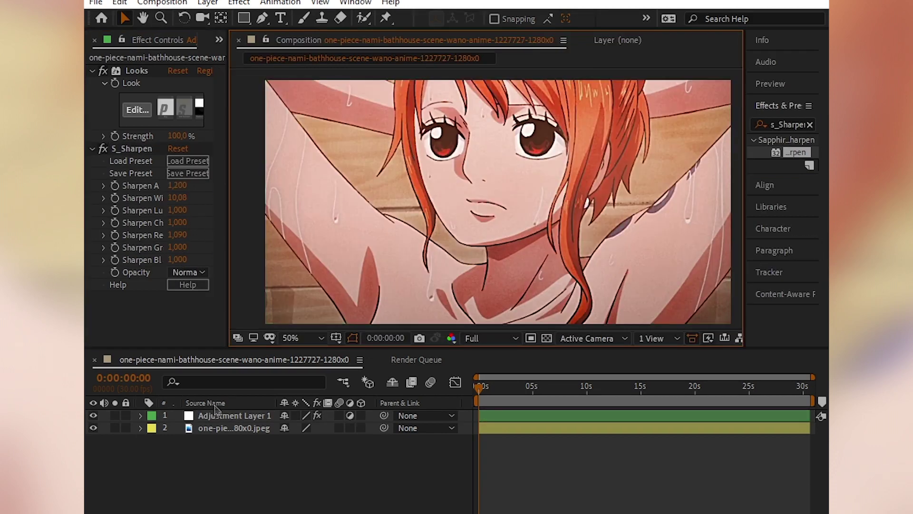
Step: Toggle the adjustment layer's visibility to compare the sharpened grade with the original still
left_click(94, 416)
left_click(94, 416)
left_click(94, 416)
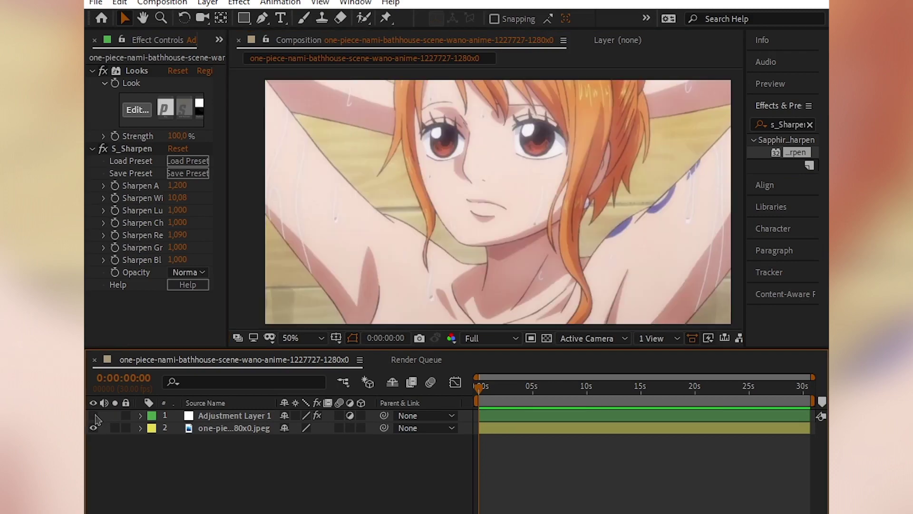
left_click(95, 416)
scroll(487, 208, "down", 2)
left_click(94, 416)
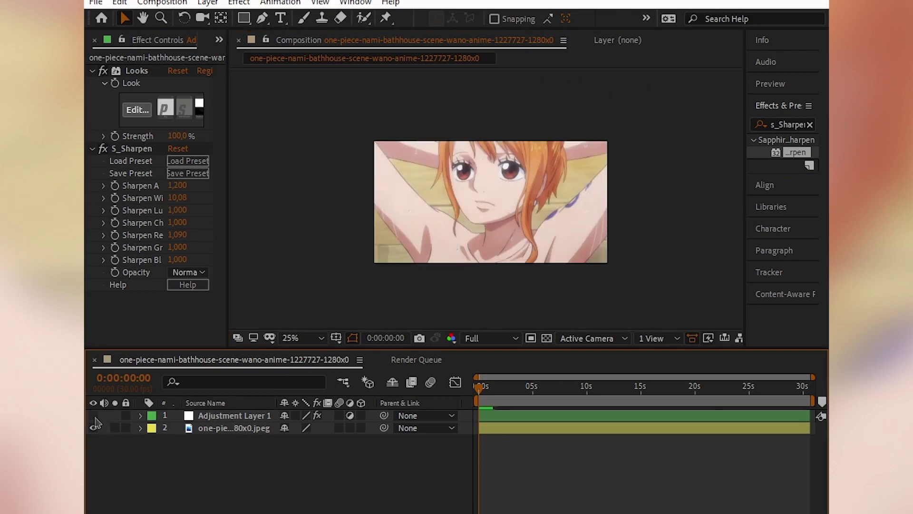